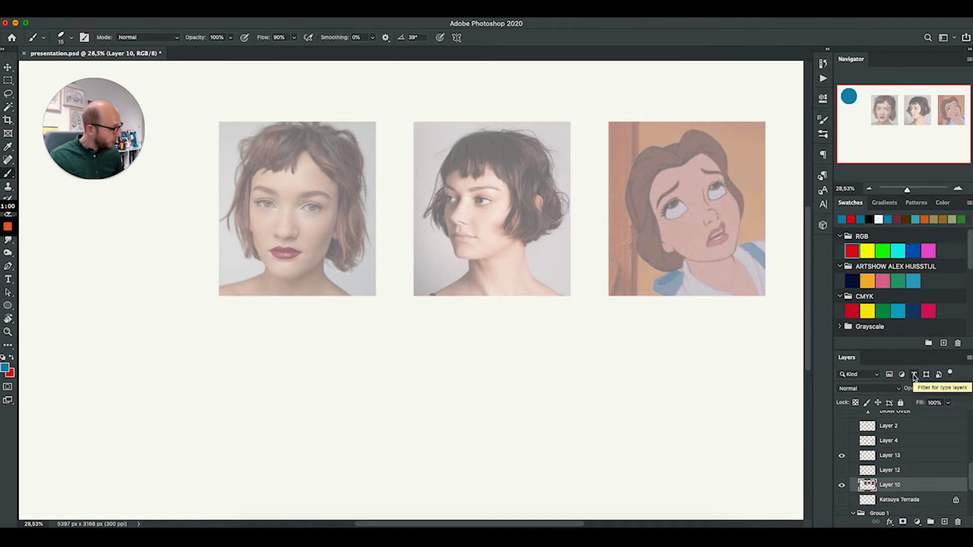
On a new layer, draw a blue box around the first face.
left_click(944, 522)
left_click_drag(254, 137, 246, 271)
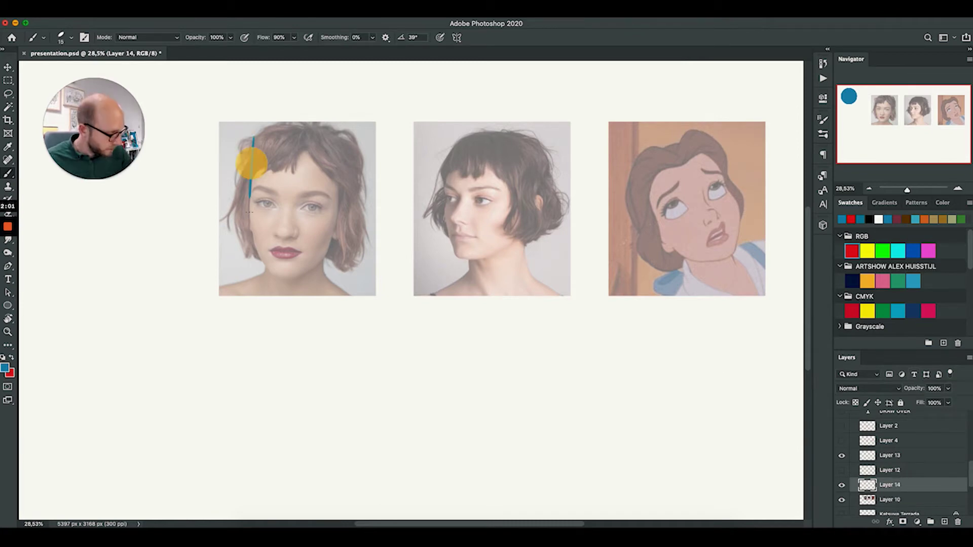
left_click_drag(246, 272, 331, 279)
left_click_drag(344, 144, 332, 277)
mouse_move(254, 137)
left_mouse_down()
mouse_move(344, 144)
mouse_move(284, 127)
left_mouse_up()
left_click_drag(285, 127, 354, 132)
mouse_move(344, 144)
left_mouse_down()
mouse_move(359, 133)
mouse_move(342, 260)
left_mouse_up()
Draw a blue box around the second face and a tilted box over the cartoon face.
left_click_drag(331, 278, 342, 260)
left_click_drag(446, 138, 445, 255)
left_click_drag(448, 257, 495, 261)
left_click_drag(489, 135, 542, 137)
left_click_drag(497, 142, 542, 137)
left_click_drag(544, 137, 543, 248)
mouse_move(631, 169)
left_mouse_down()
mouse_move(711, 136)
mouse_move(763, 235)
left_mouse_up()
mouse_move(631, 169)
left_mouse_down()
mouse_move(683, 266)
mouse_move(762, 236)
mouse_move(681, 265)
left_mouse_up()
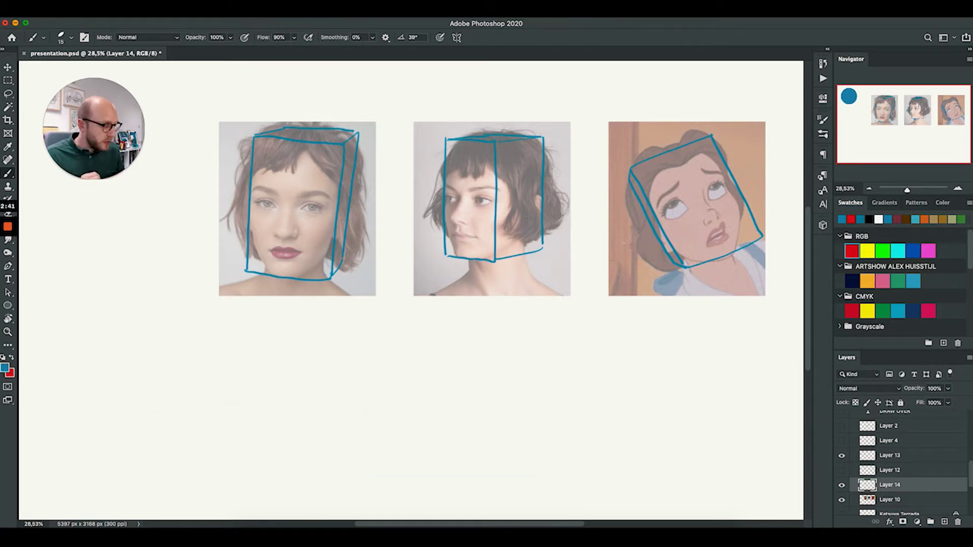
Divide the first two face boxes into thirds, mark their hairlines, and add 1/3 labels.
left_click_drag(254, 188, 339, 193)
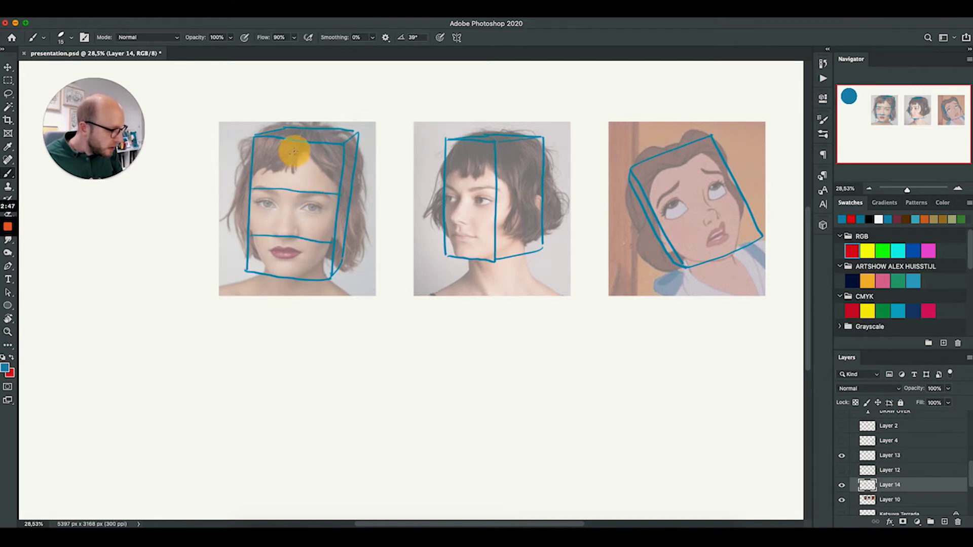
left_click_drag(288, 152, 304, 154)
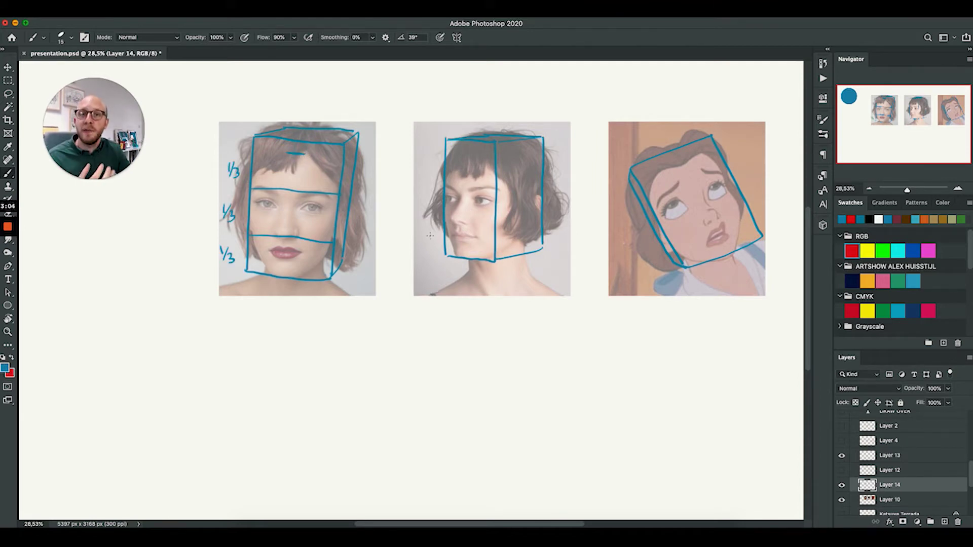
left_click_drag(447, 187, 495, 187)
left_click_drag(446, 225, 494, 225)
left_click_drag(462, 150, 473, 149)
left_click_drag(425, 165, 429, 178)
left_click_drag(424, 209, 424, 251)
Draw brow and nose lines across the cartoon box and label its thirds.
left_click_drag(651, 197, 723, 173)
left_click_drag(677, 235, 746, 209)
left_click_drag(729, 144, 728, 152)
left_click_drag(735, 147, 734, 156)
left_click_drag(745, 176, 743, 185)
Move the blue box drawings down below the photos.
left_click_drag(750, 181, 758, 214)
left_click_drag(765, 209, 764, 218)
left_click_drag(693, 235, 692, 418)
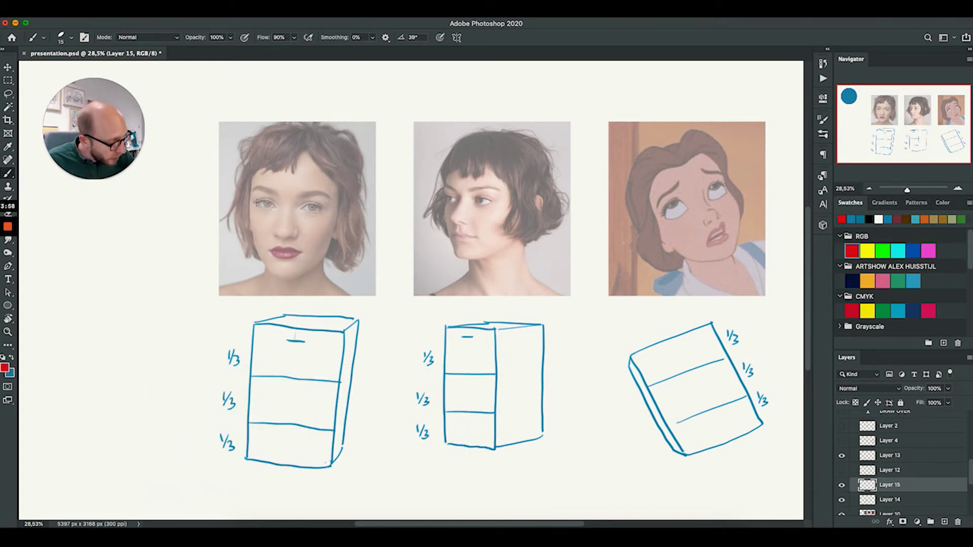
Draw a red triangle joining the first face's eye corners and lip.
left_click(255, 202)
left_click(322, 208)
left_click(282, 258)
left_click(255, 201)
left_click(281, 258, "shift")
left_click(280, 258)
left_click(326, 208, "shift")
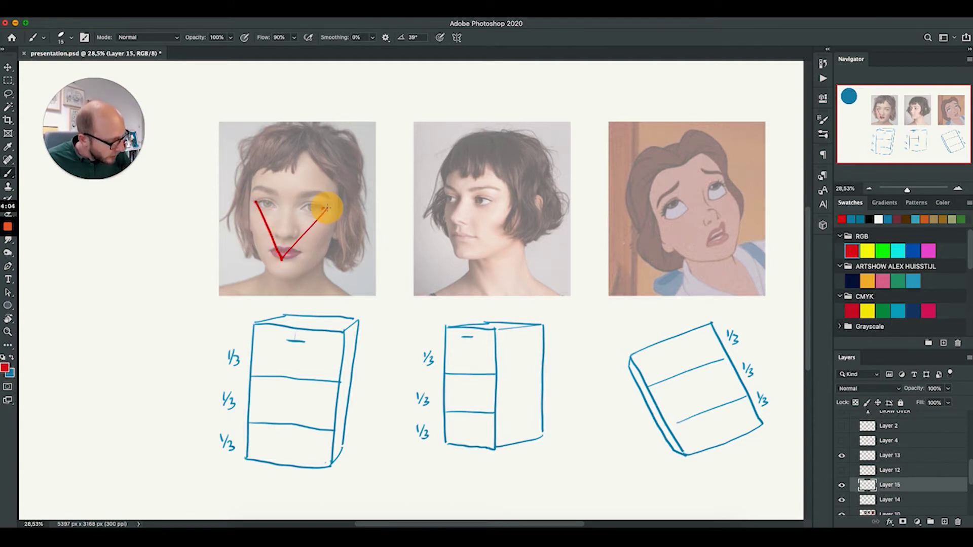
left_click_drag(255, 202, 327, 209)
Draw a red eye-to-lip triangle on the second face.
left_click_drag(447, 198, 460, 237)
left_click_drag(462, 240, 492, 201)
left_click(446, 197)
left_click(494, 202, "shift")
Add the red triangle on the cartoon face, then move all triangles down into the boxes.
left_click(728, 186, "shift")
left_click(728, 186)
left_click(724, 245, "shift")
left_click(663, 218)
left_click(724, 246, "shift")
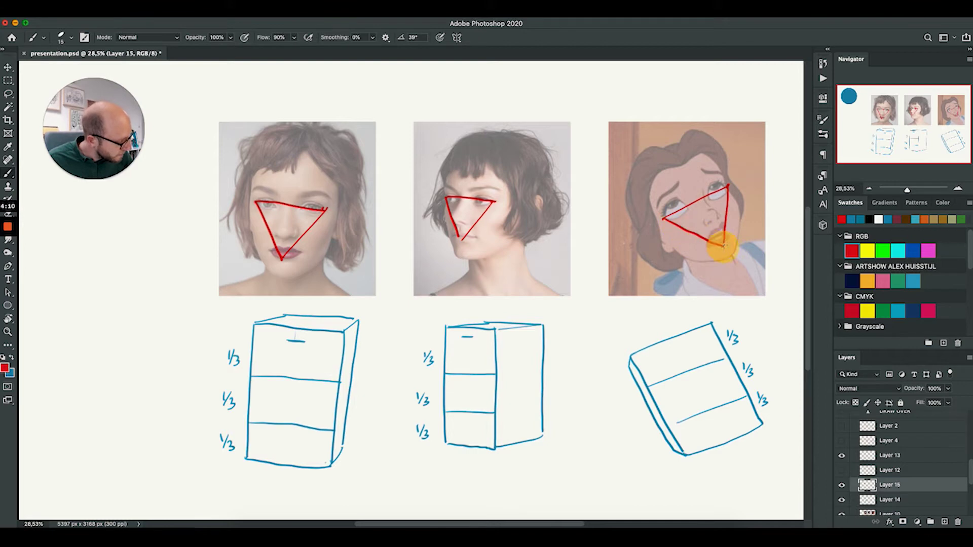
key("v")
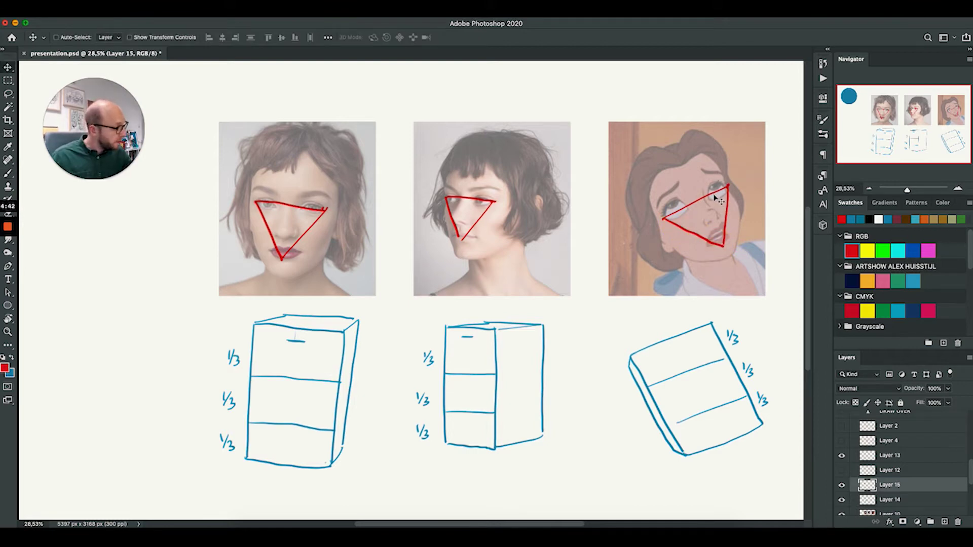
left_click_drag(714, 196, 717, 379)
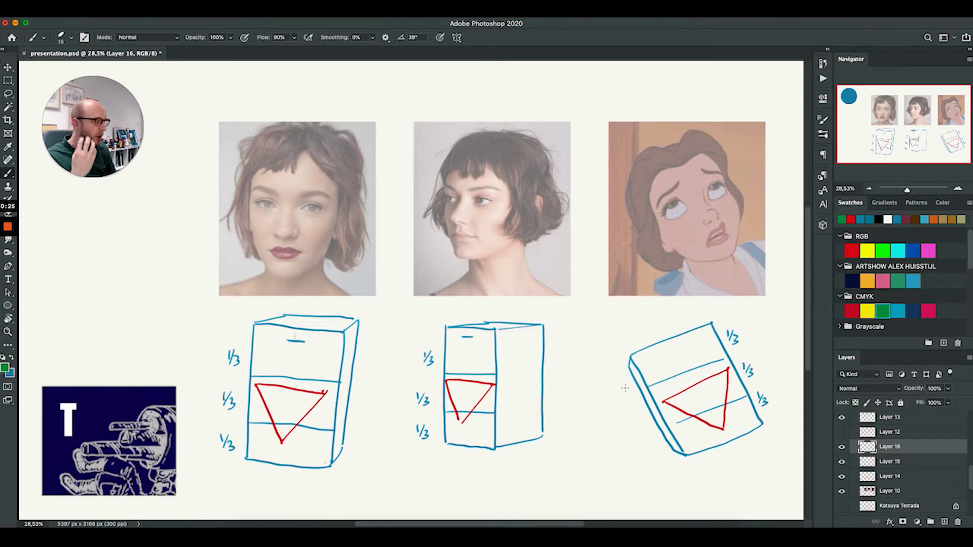
Draw green brow lines on the middle face and cartoon, and outline the middle face's eye-socket plane.
left_click_drag(448, 164, 449, 237)
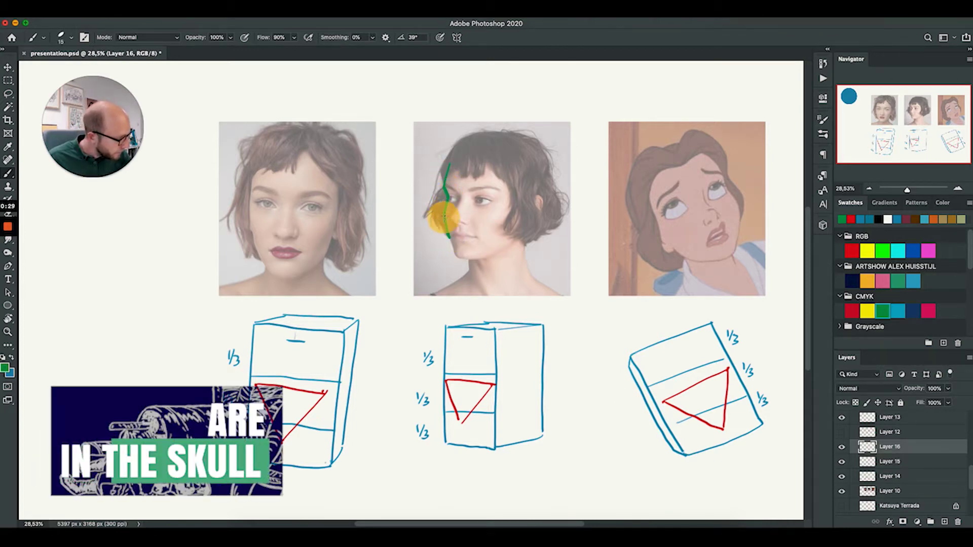
left_click_drag(446, 198, 446, 192)
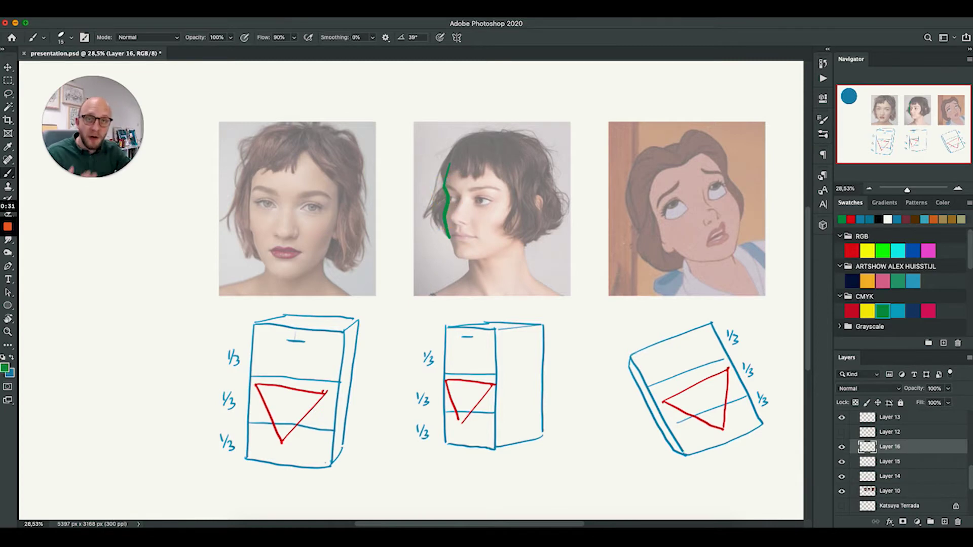
mouse_move(722, 172)
left_mouse_down()
mouse_move(736, 198)
mouse_move(727, 186)
left_mouse_up()
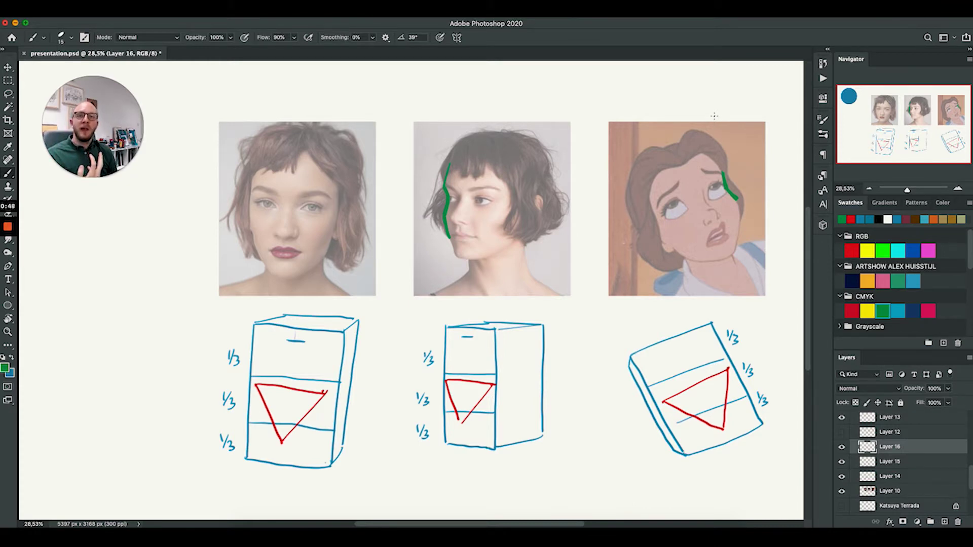
mouse_move(445, 188)
left_mouse_down()
mouse_move(498, 188)
mouse_move(502, 207)
mouse_move(479, 218)
mouse_move(465, 201)
mouse_move(500, 202)
left_mouse_up()
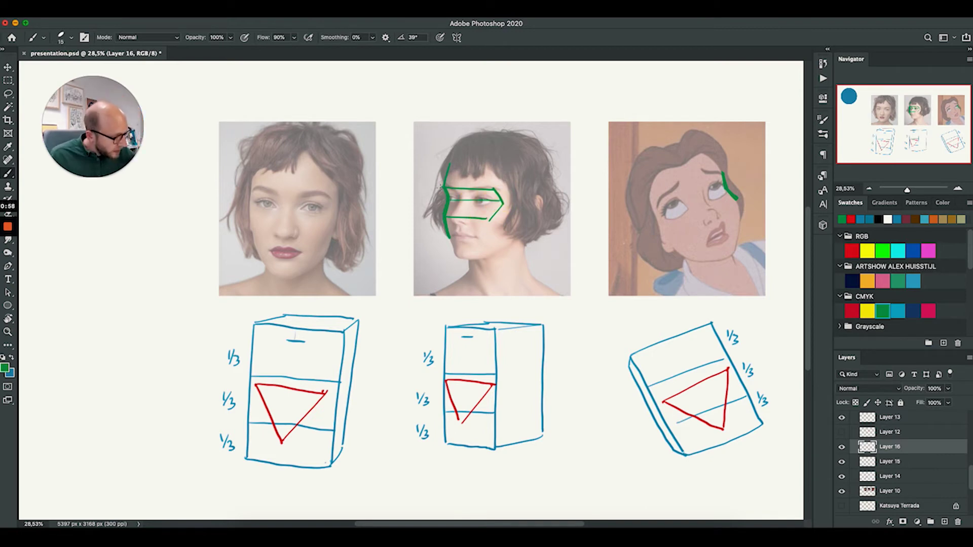
Label the middle face's brow third as 1/3.
left_click_drag(419, 179, 419, 187)
left_click_drag(425, 176, 423, 191)
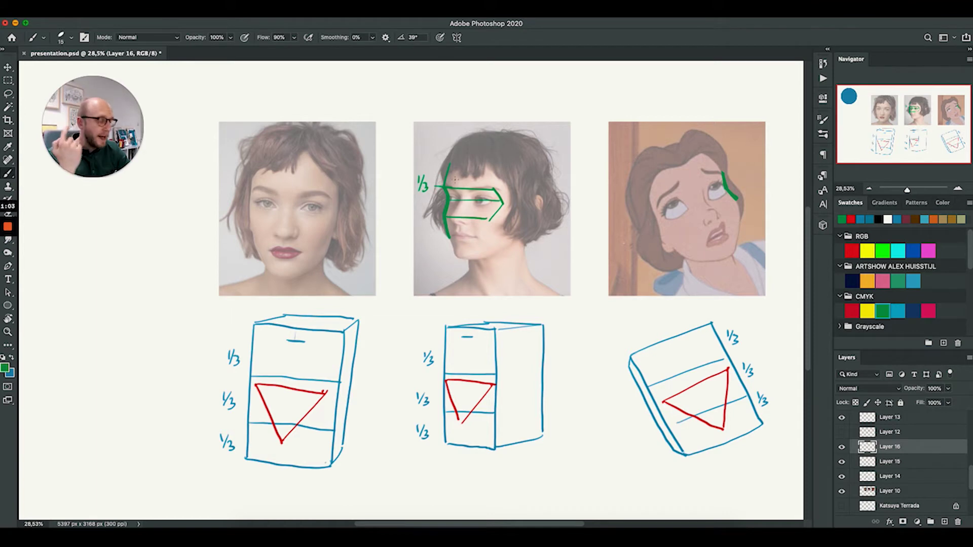
left_click(482, 221)
left_click(466, 223)
left_click(462, 217)
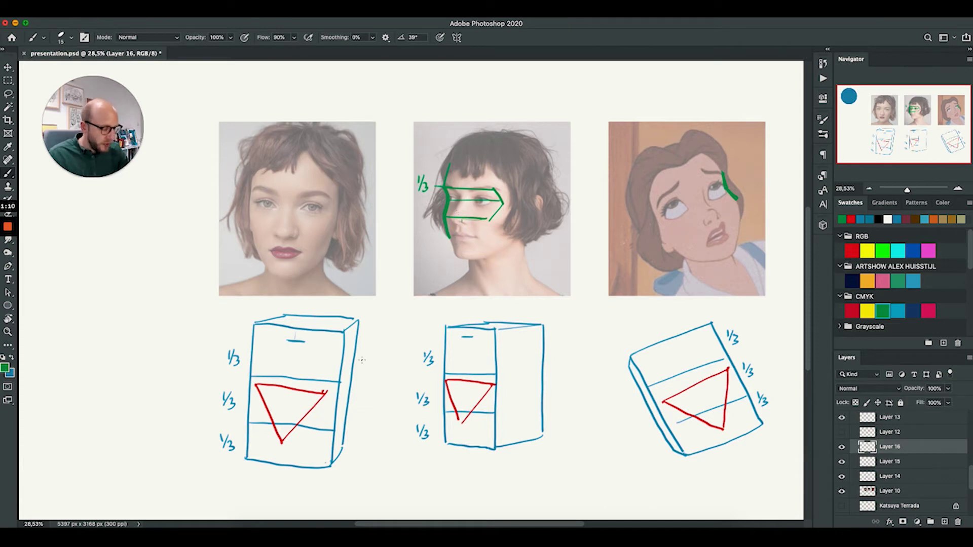
Add a second 1/3 label to the middle face and draw green eye bands on the first face and cartoon.
left_click_drag(417, 216, 423, 226)
mouse_move(255, 188)
left_mouse_down()
mouse_move(257, 220)
mouse_move(320, 234)
left_mouse_up()
left_click_drag(327, 215, 319, 233)
left_click_drag(658, 198, 721, 170)
left_click_drag(661, 199, 666, 222)
left_click_drag(666, 220, 725, 191)
mouse_move(665, 222)
left_mouse_down()
mouse_move(691, 236)
mouse_move(741, 202)
left_mouse_up()
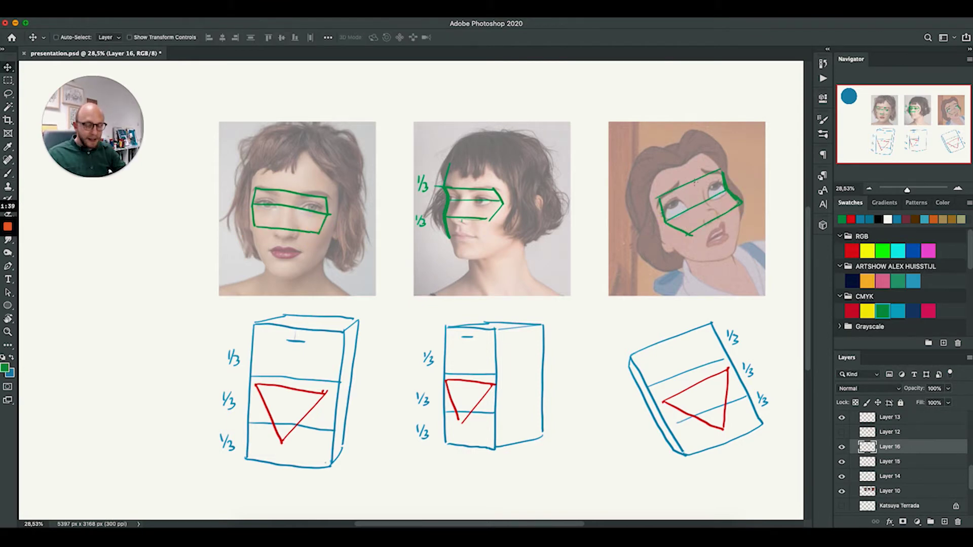
Move the green eye-band strokes down off the photos.
key("b")
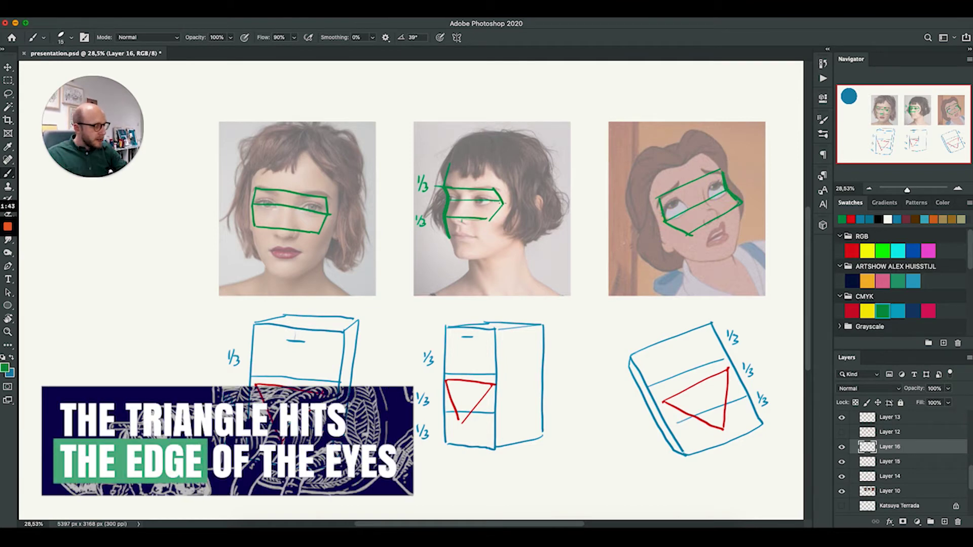
key("v")
left_click_drag(713, 203, 710, 380)
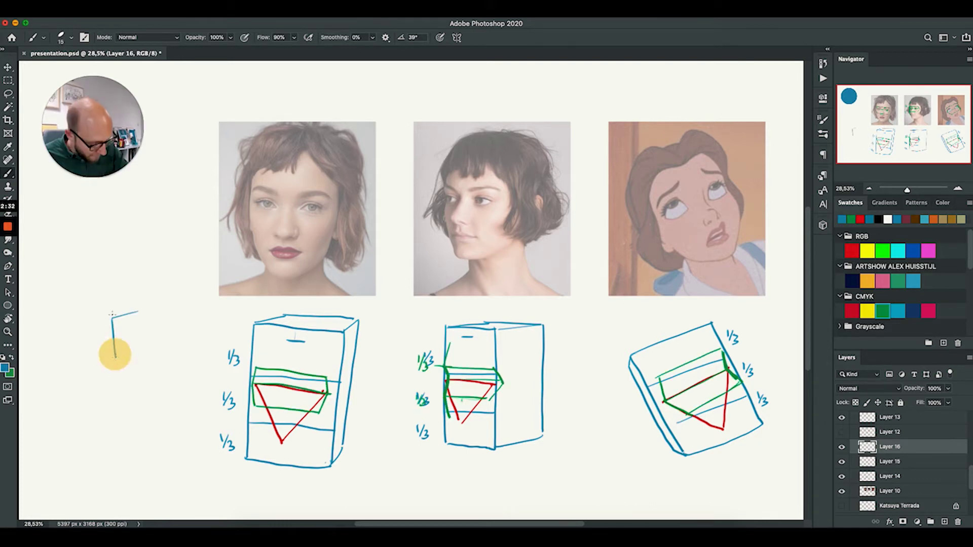
Sketch a blue notched head box with depth edges on the left.
mouse_move(113, 348)
left_mouse_down()
mouse_move(115, 357)
mouse_move(161, 351)
left_mouse_up()
left_click_drag(165, 351, 175, 367)
left_click_drag(121, 365, 122, 388)
mouse_move(175, 368)
left_mouse_down()
mouse_move(120, 390)
mouse_move(127, 434)
mouse_move(176, 432)
left_mouse_up()
left_click_drag(113, 316, 157, 307)
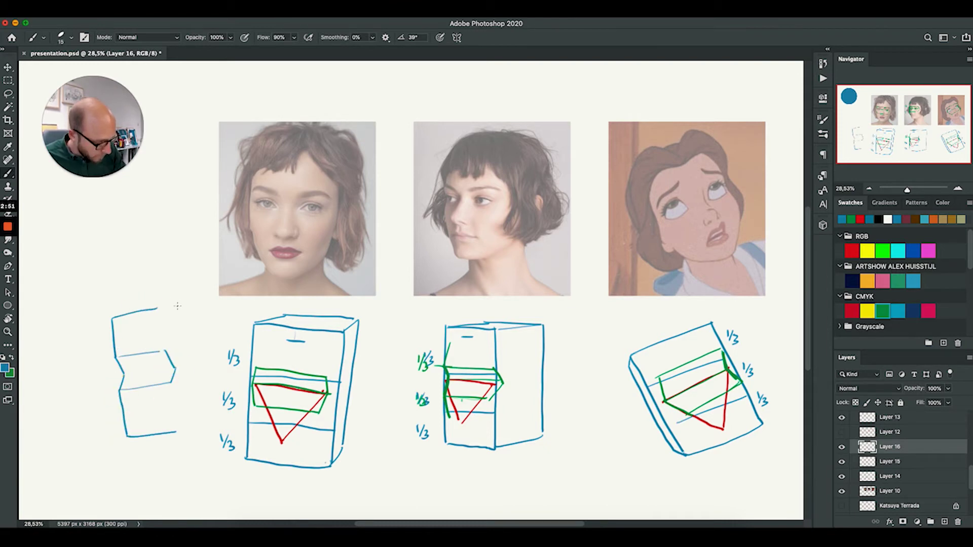
left_click_drag(171, 390, 175, 432)
mouse_move(163, 311)
left_mouse_down()
mouse_move(163, 348)
mouse_move(211, 424)
mouse_move(126, 438)
left_mouse_up()
Switch to red and draw an eye-to-lip triangle in the left box.
key("x")
left_click(278, 434, "alt")
mouse_move(125, 375)
left_mouse_down()
mouse_move(175, 368)
mouse_move(145, 409)
left_mouse_up()
left_click_drag(125, 377, 146, 413)
left_click_drag(175, 369, 146, 412)
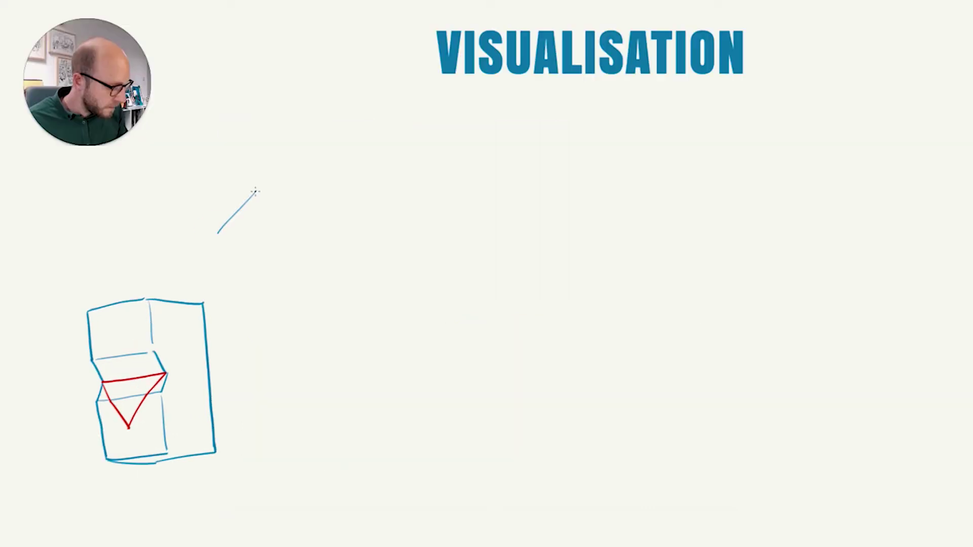
Sketch a middle head box with inner plane lines and a red notch triangle.
left_click_drag(218, 228, 299, 343)
left_click_drag(375, 261, 310, 353)
left_click_drag(235, 218, 289, 206)
left_click_drag(251, 277, 316, 256)
mouse_move(266, 303)
left_mouse_down()
mouse_move(330, 287)
mouse_move(369, 341)
left_mouse_up()
left_click_drag(266, 282, 332, 260)
left_click_drag(332, 260, 318, 323)
left_click_drag(342, 367, 409, 374)
Sketch a lower head box and add a red triangle to it.
mouse_move(409, 374)
left_mouse_down()
mouse_move(430, 414)
mouse_move(409, 469)
left_mouse_up()
left_click_drag(438, 436, 456, 476)
mouse_move(317, 419)
left_mouse_down()
mouse_move(375, 487)
mouse_move(456, 476)
left_mouse_up()
mouse_move(322, 416)
left_mouse_down()
mouse_move(379, 433)
mouse_move(404, 476)
left_mouse_up()
mouse_move(543, 265)
left_mouse_down()
mouse_move(418, 278)
mouse_move(547, 286)
left_mouse_up()
Sketch a tall upper-right box with inner lines and a red notch triangle.
left_click_drag(431, 293, 488, 274)
left_click_drag(482, 214, 487, 271)
left_click_drag(422, 201, 479, 178)
left_click_drag(489, 273, 529, 281)
left_click_drag(428, 220, 486, 201)
left_click_drag(487, 200, 449, 253)
Draw a narrow tall box at right with a red triangle.
left_click_drag(571, 250, 573, 358)
left_click_drag(581, 224, 584, 271)
left_click_drag(589, 317, 573, 394)
mouse_move(582, 224)
left_mouse_down()
mouse_move(672, 228)
mouse_move(662, 375)
mouse_move(574, 395)
left_mouse_up()
left_click_drag(578, 296, 659, 299)
Sketch a notched box at far right with inner planes and a red notch triangle.
mouse_move(742, 318)
left_mouse_down()
mouse_move(702, 441)
mouse_move(822, 307)
left_mouse_up()
left_click_drag(823, 309, 784, 374)
left_click_drag(794, 388, 779, 449)
left_click_drag(704, 441, 766, 444)
left_click_drag(702, 442, 821, 493)
left_click_drag(821, 492, 841, 419)
left_click_drag(857, 349, 832, 403)
left_click_drag(824, 310, 857, 348)
left_click_drag(785, 375, 830, 401)
left_click_drag(785, 375, 806, 396)
left_click_drag(806, 398, 811, 437)
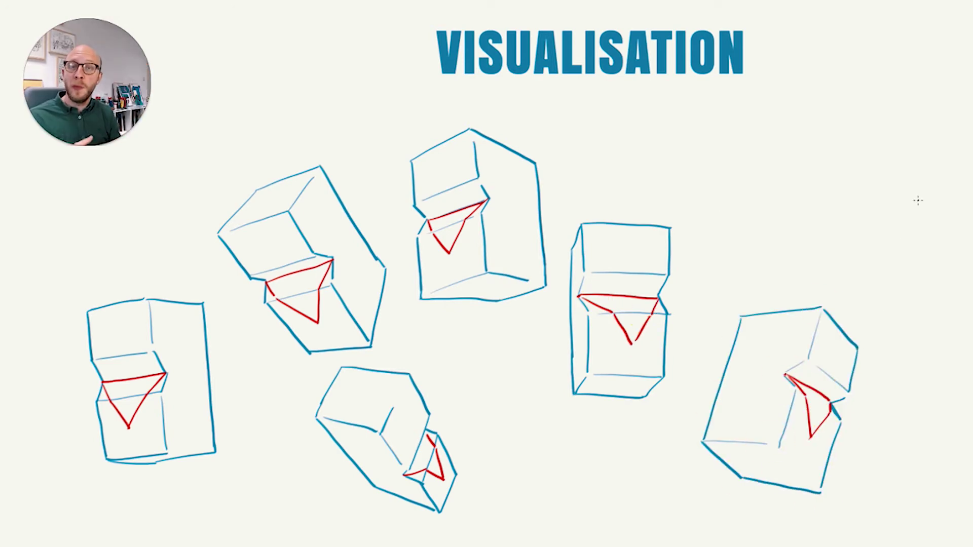